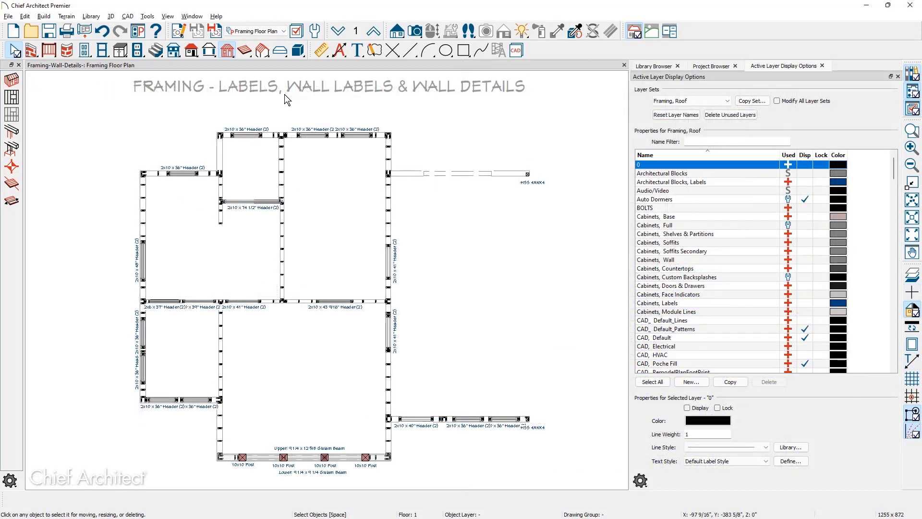
Turn on display of the "Walls, Labels" layer so the walls carry labels in the framing floor plan
left_click(283, 31)
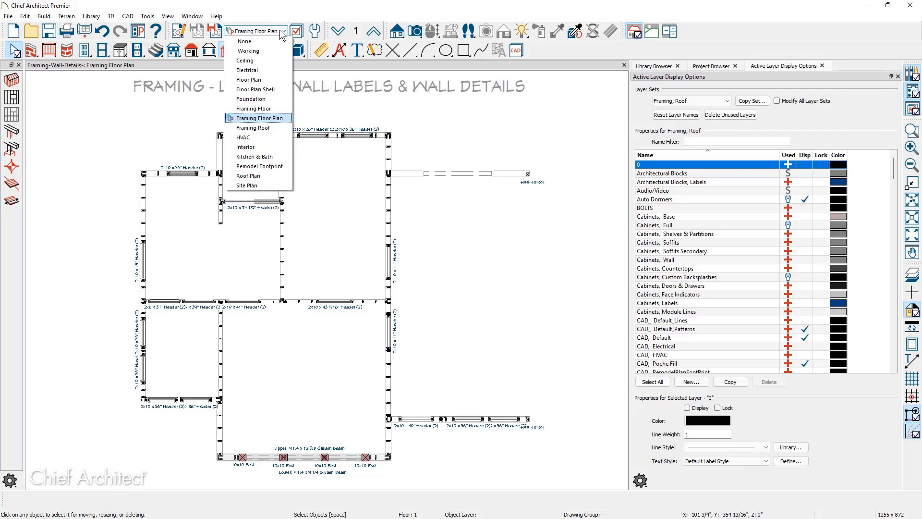
left_click(283, 31)
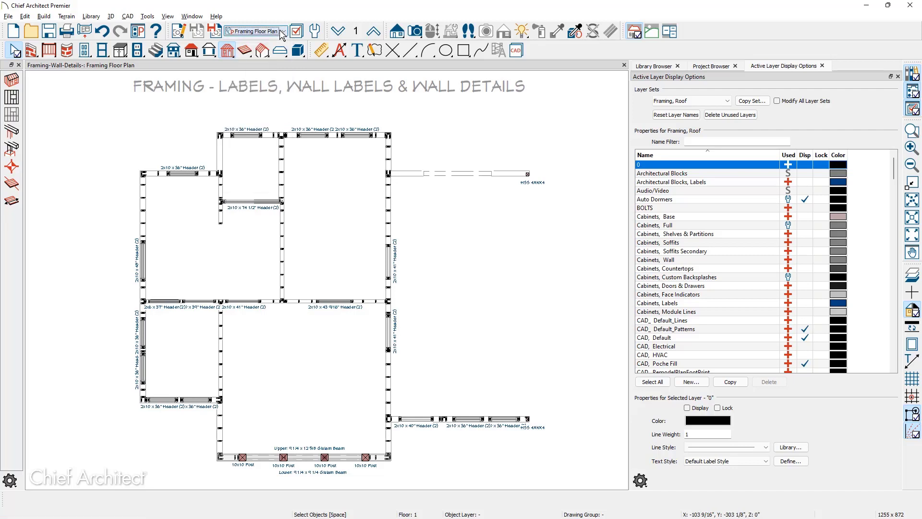
left_click(290, 139)
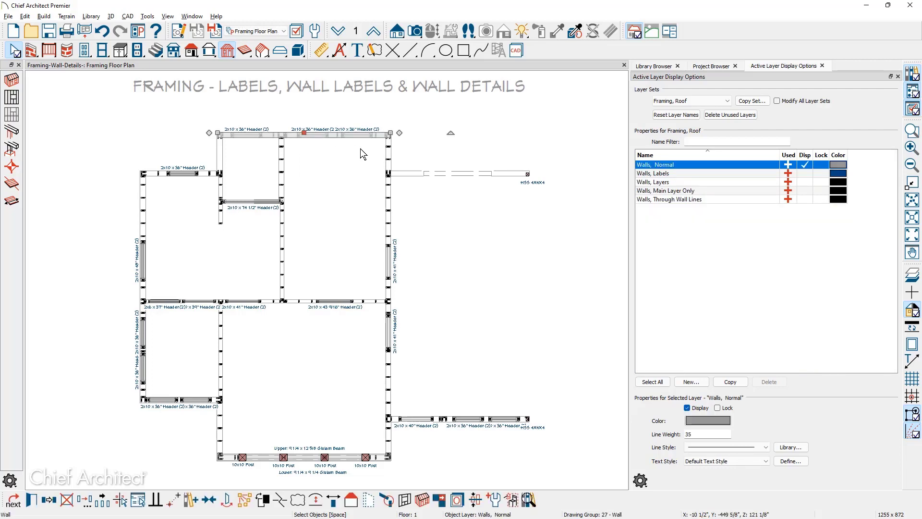
left_click(804, 173)
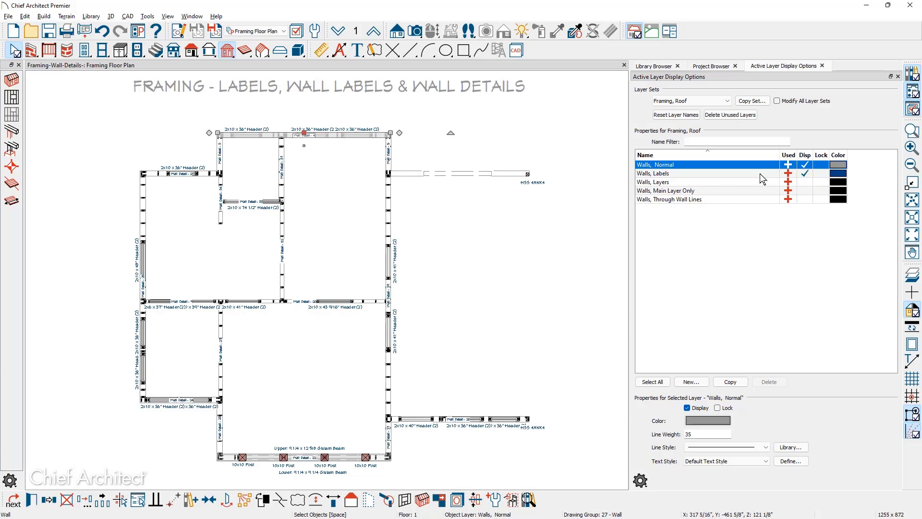
left_click(466, 185)
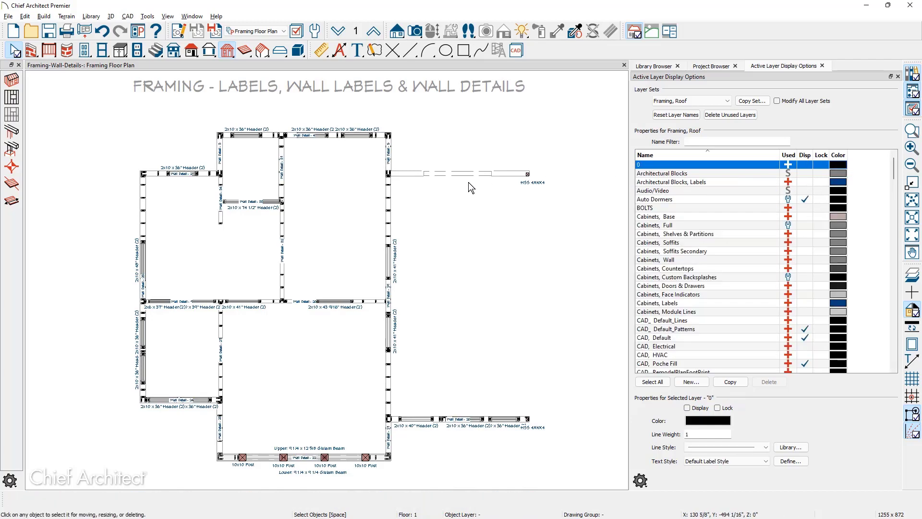
Build framing for the unframed upper wall that projects from the building toward the HSS 4X4X4 post
left_click(417, 175)
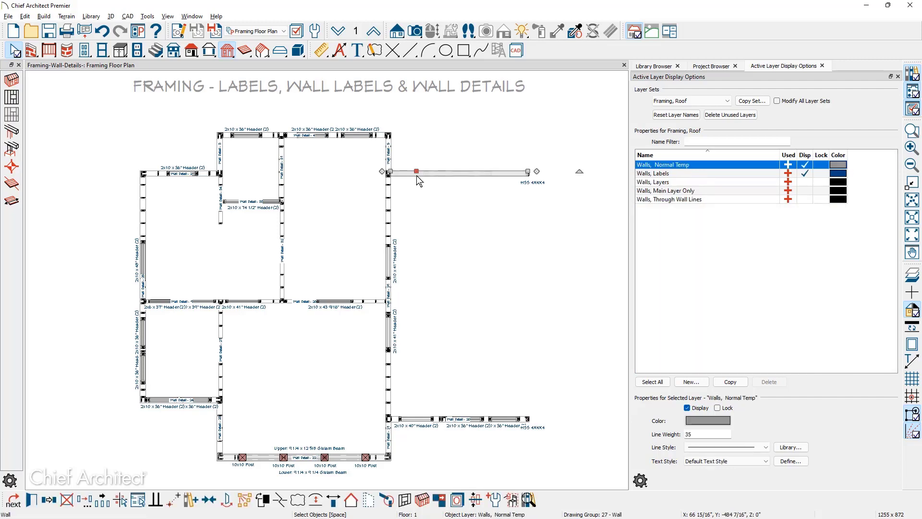
left_click(421, 499)
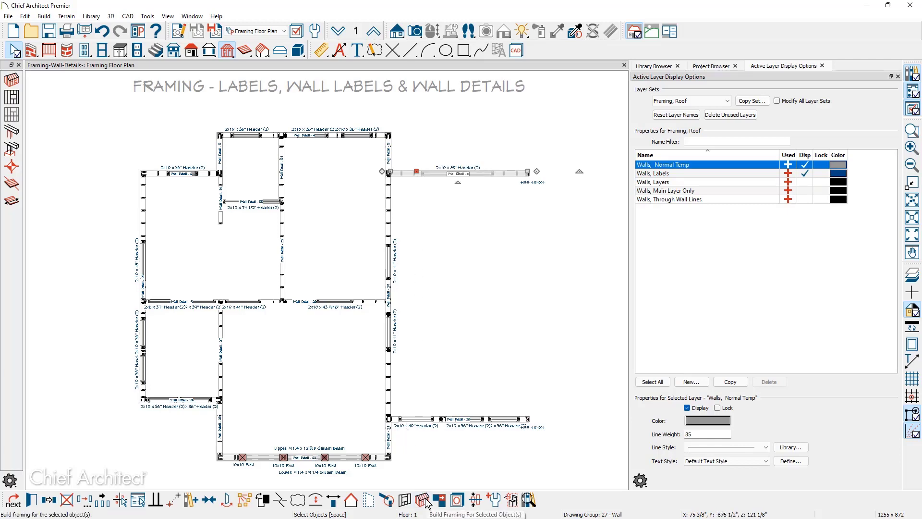
left_click(454, 209)
scroll(451, 177, "up", 3)
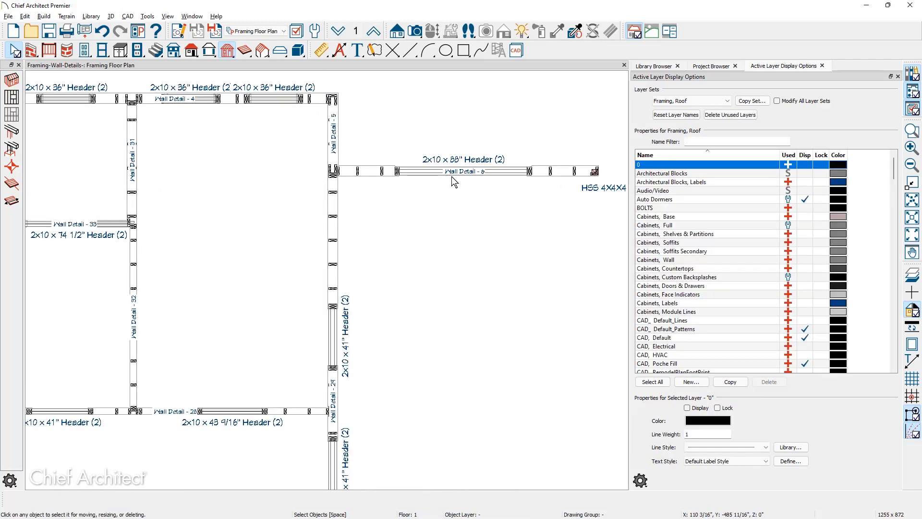
Open Wall Detail - 6 from the project's 1st Floor wall details
left_click(711, 66)
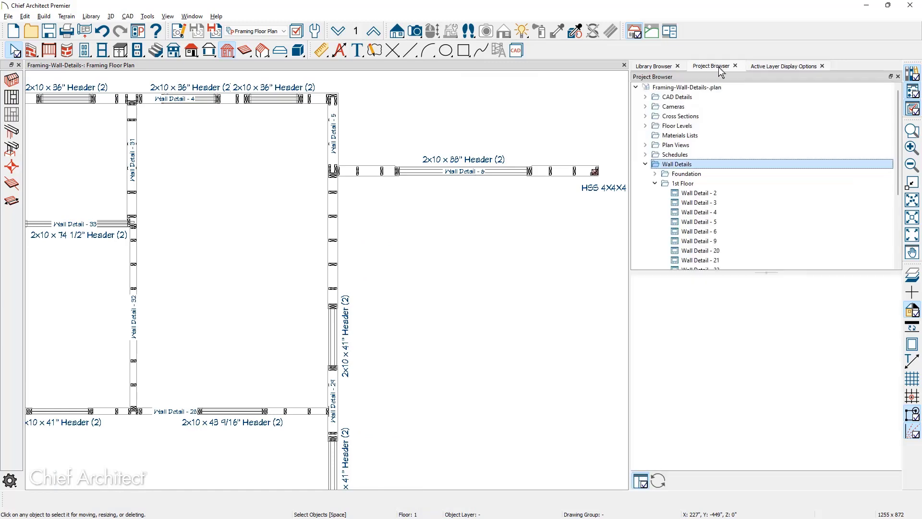
left_click(709, 231)
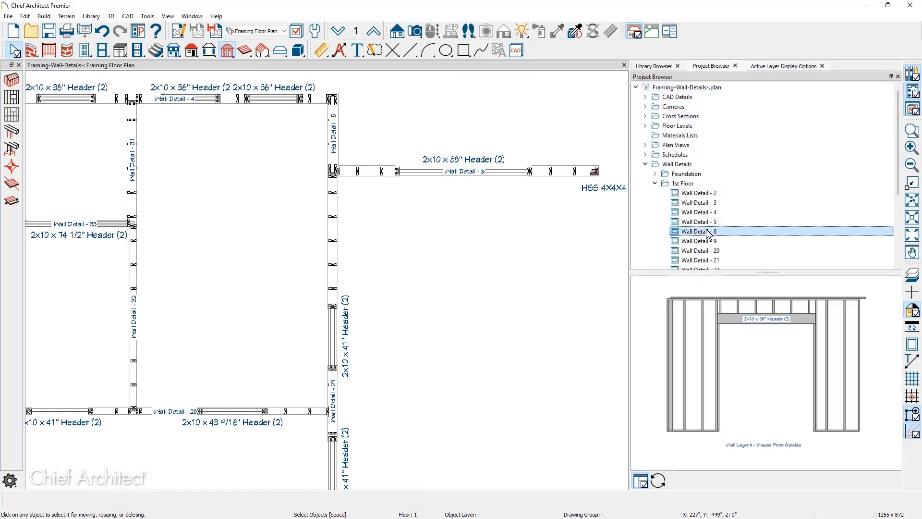
double_click(708, 232)
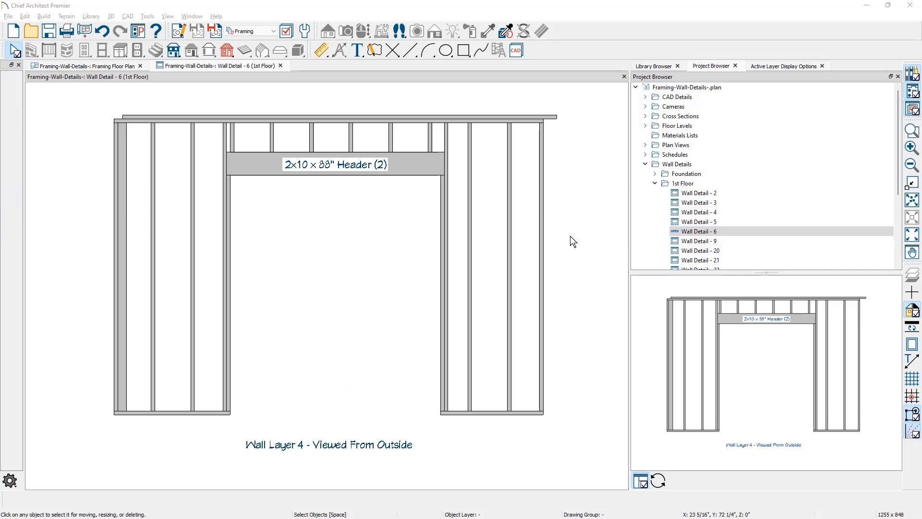
Return to the framing floor plan and open the wall detail of the wall labelled Wall Detail - 4
left_click(107, 68)
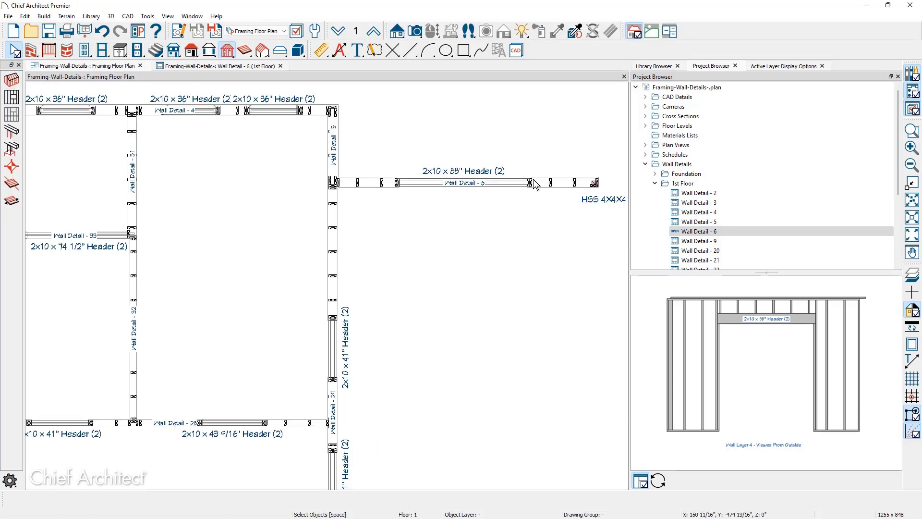
scroll(537, 186, "up", 3)
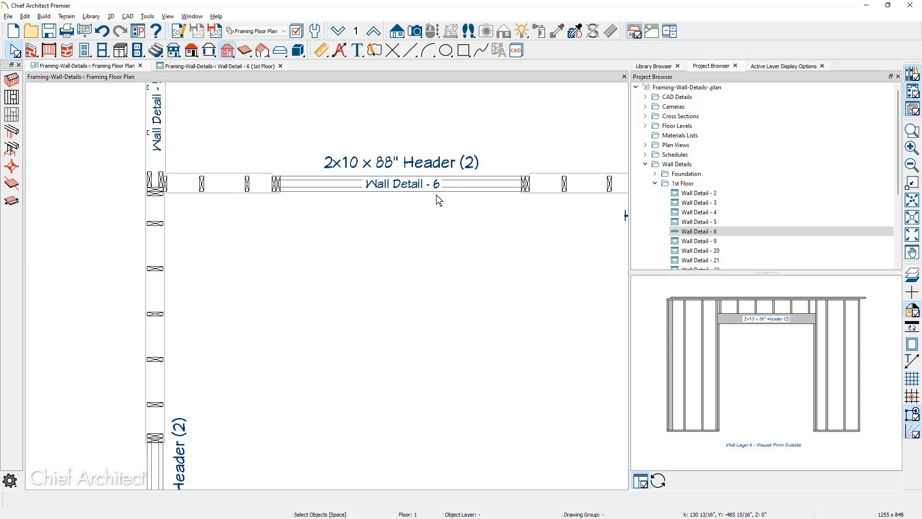
scroll(438, 200, "down", 3)
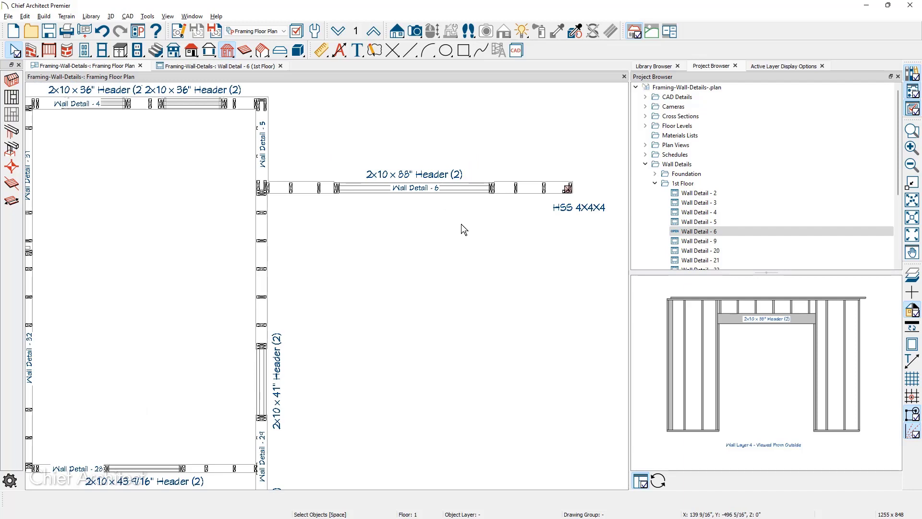
middle_click_drag(461, 224, 741, 300)
key("space")
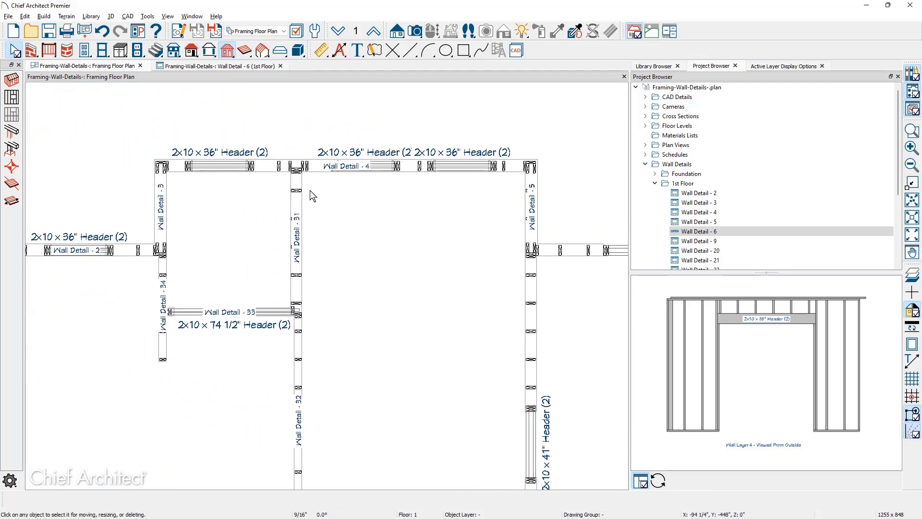
left_click(316, 168)
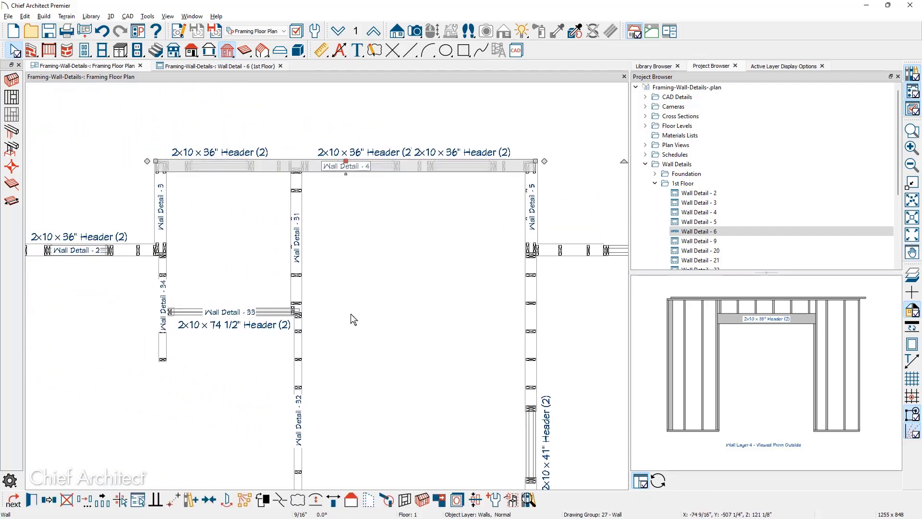
left_click(404, 502)
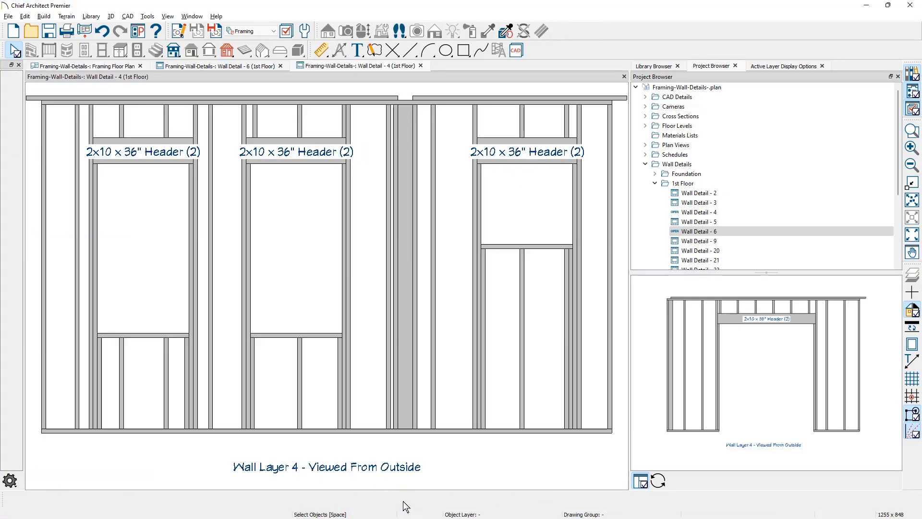
Place a framing schedule below the wall elevation in the Wall Detail - 4 view
scroll(454, 281, "down", 5)
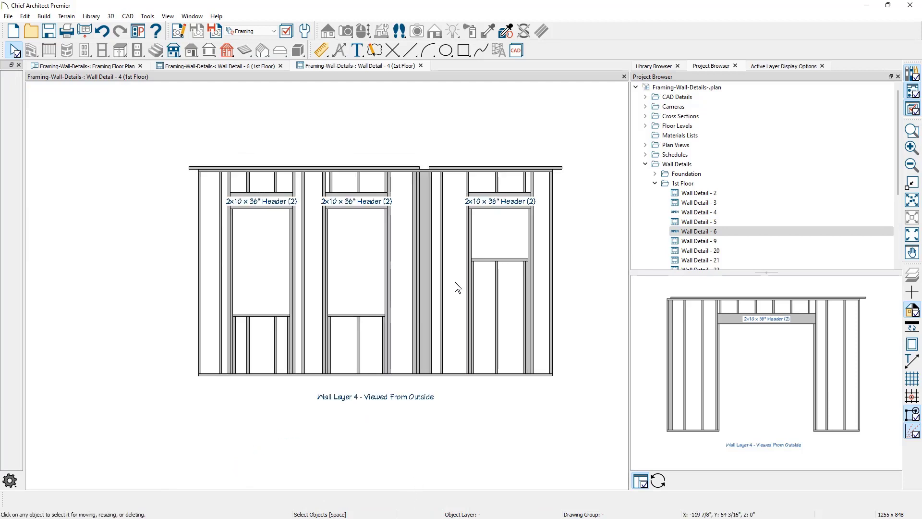
middle_click_drag(438, 345, 430, 201)
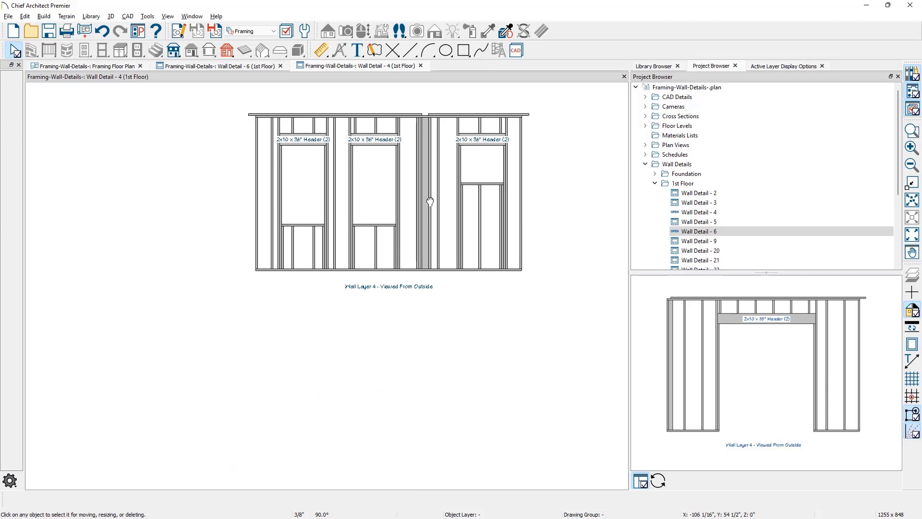
left_click(147, 16)
mouse_move(185, 139)
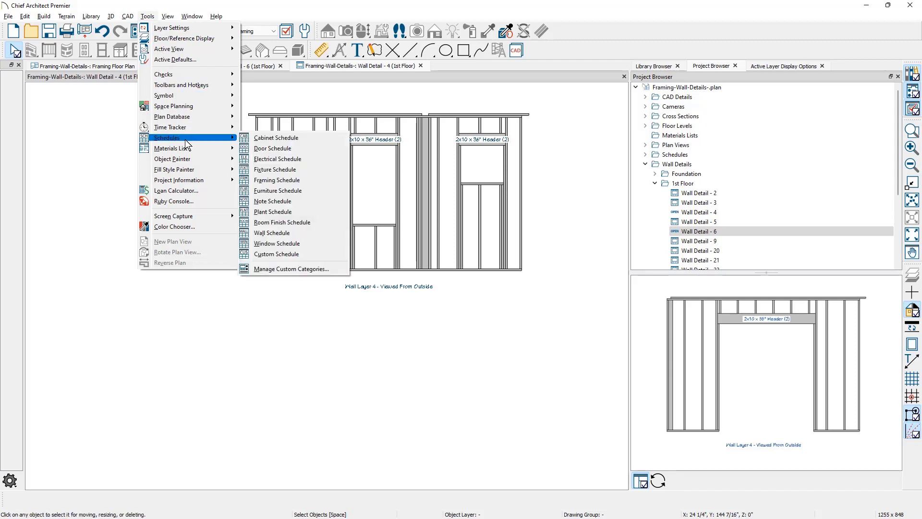
left_click(277, 180)
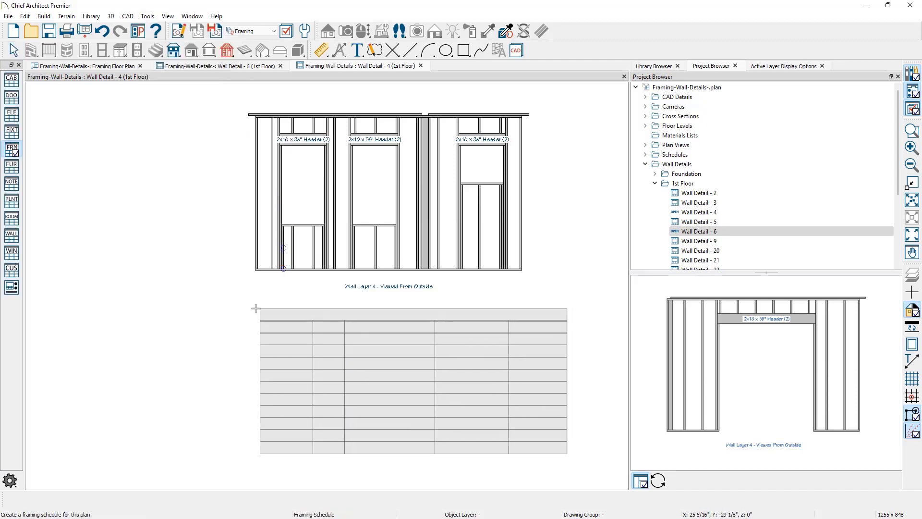
left_click(243, 305)
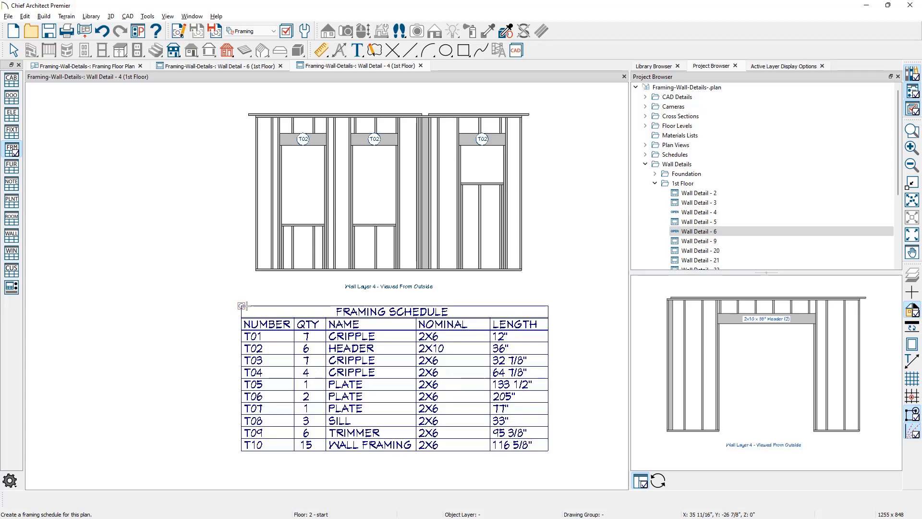
key("space")
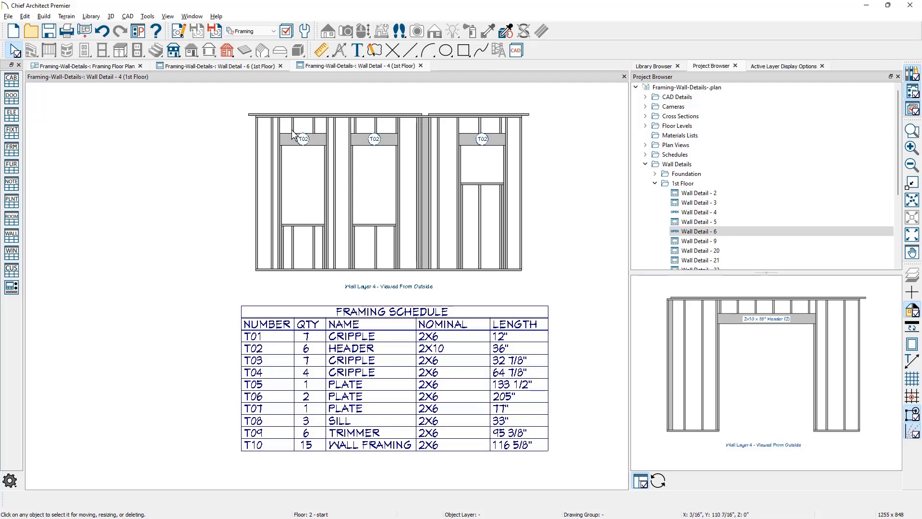
Turn off Use Callout For Label in the framing schedule's label settings
scroll(291, 133, "up", 3)
scroll(416, 126, "up", 1)
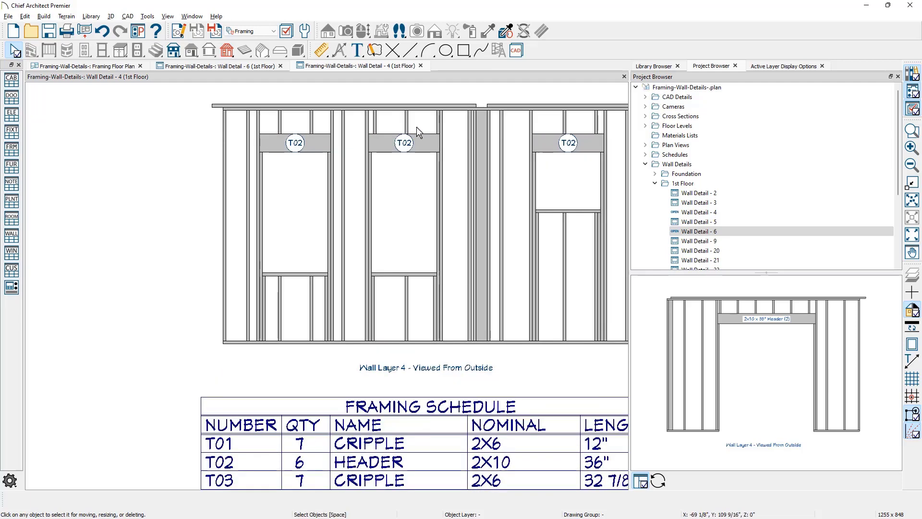
scroll(416, 126, "down", 1)
middle_click_drag(449, 392, 355, 355)
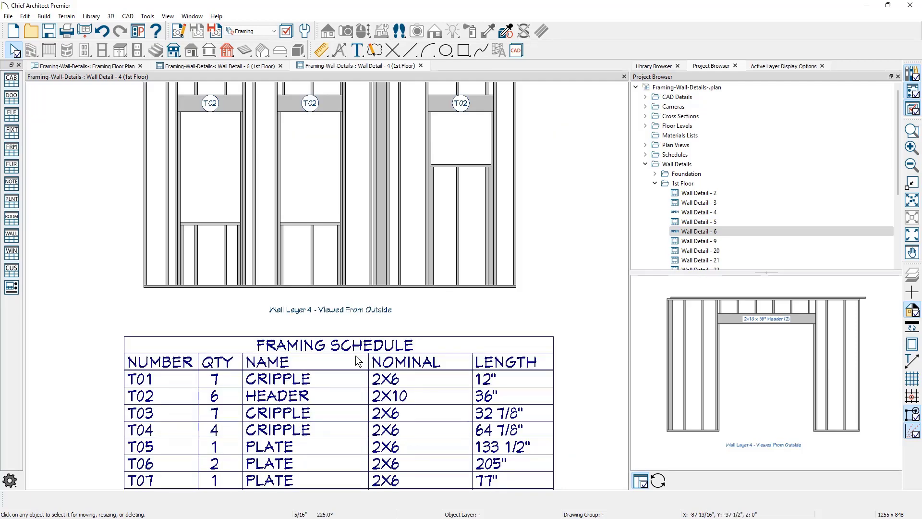
double_click(355, 362)
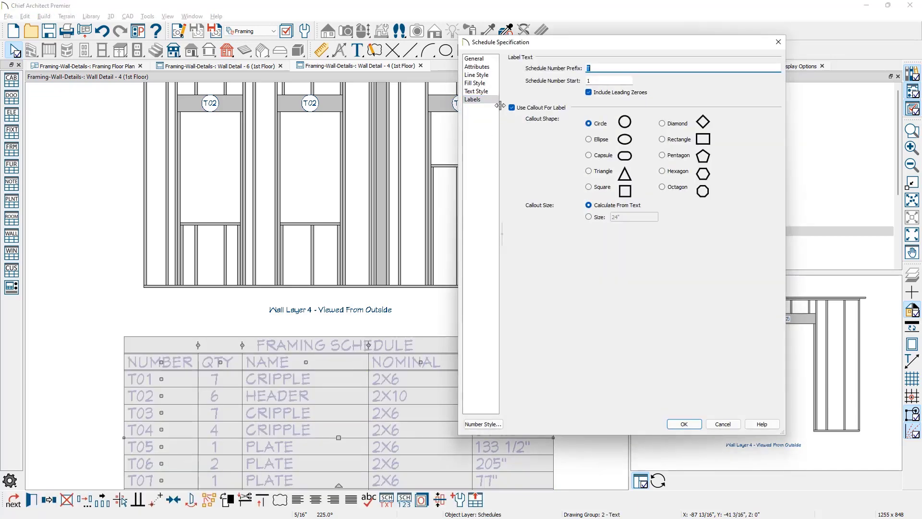
left_click(512, 109)
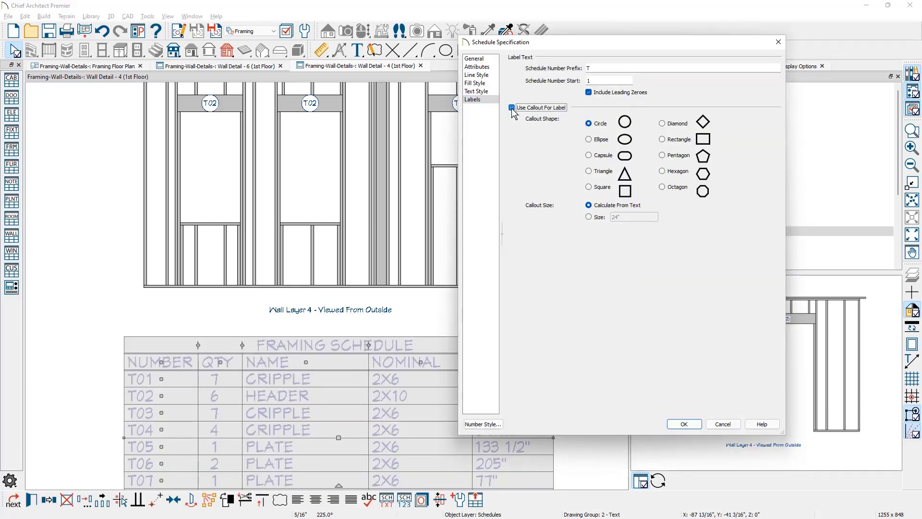
left_click(684, 424)
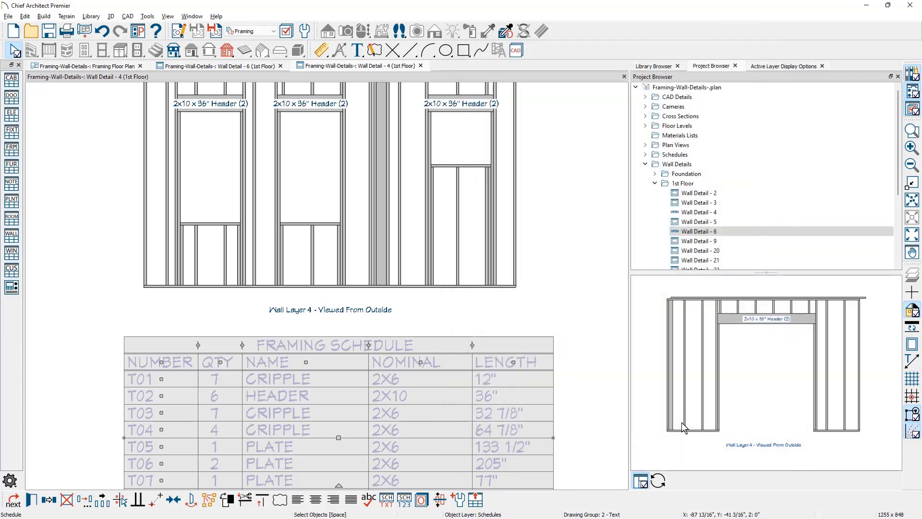
key("Escape")
Start a rich text note between the wall elevation and the framing schedule, inserting the View Name macro (%view.name%)
scroll(601, 333, "down", 1)
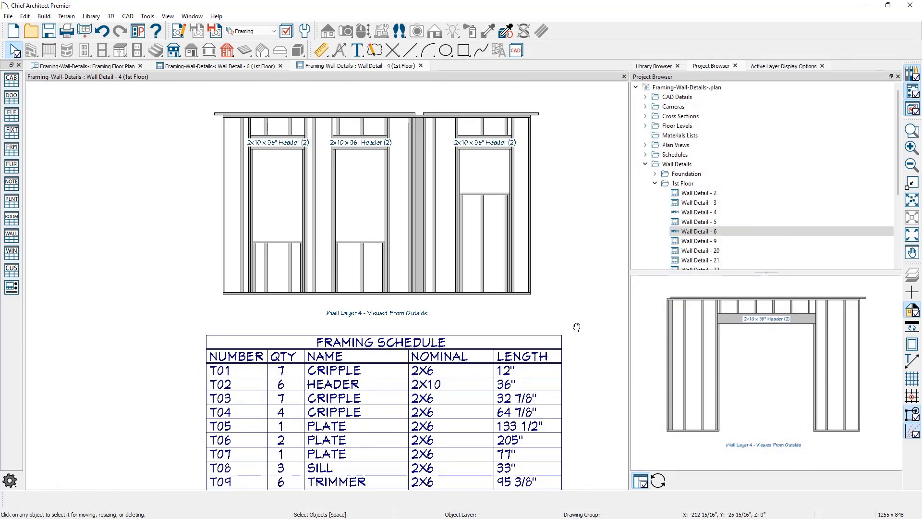
scroll(576, 325, "down", 3)
scroll(556, 292, "down", 1)
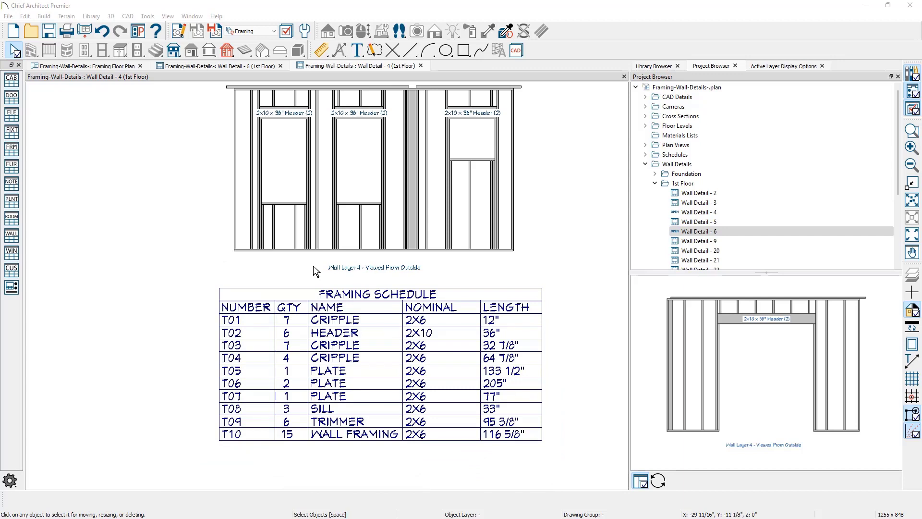
left_click(358, 51)
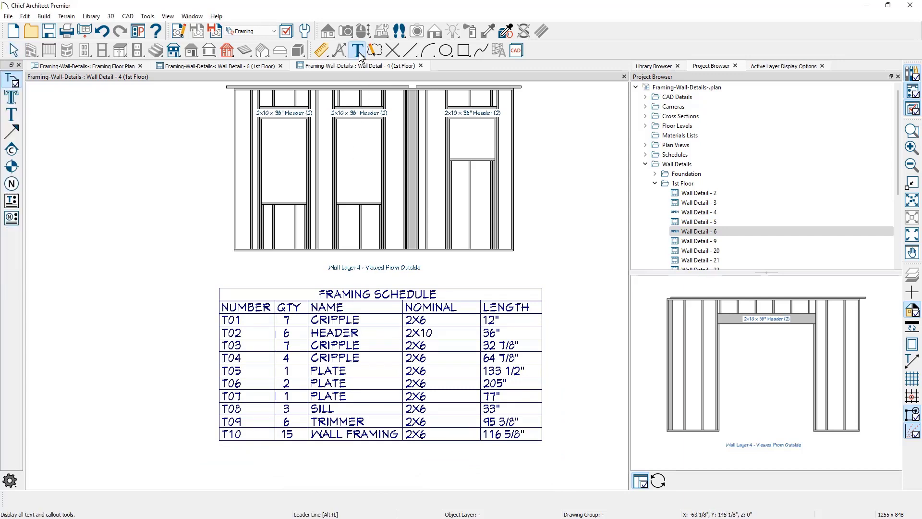
left_click(256, 270)
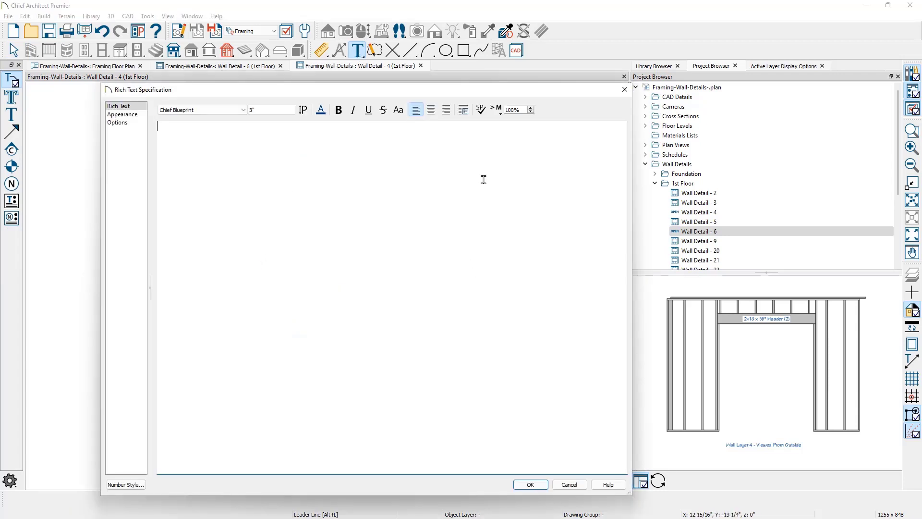
left_click(496, 111)
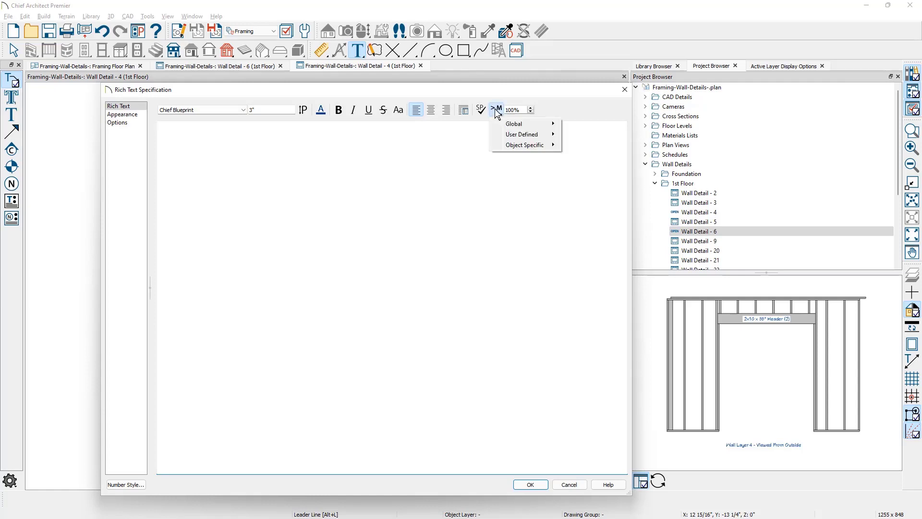
mouse_move(512, 126)
mouse_move(587, 149)
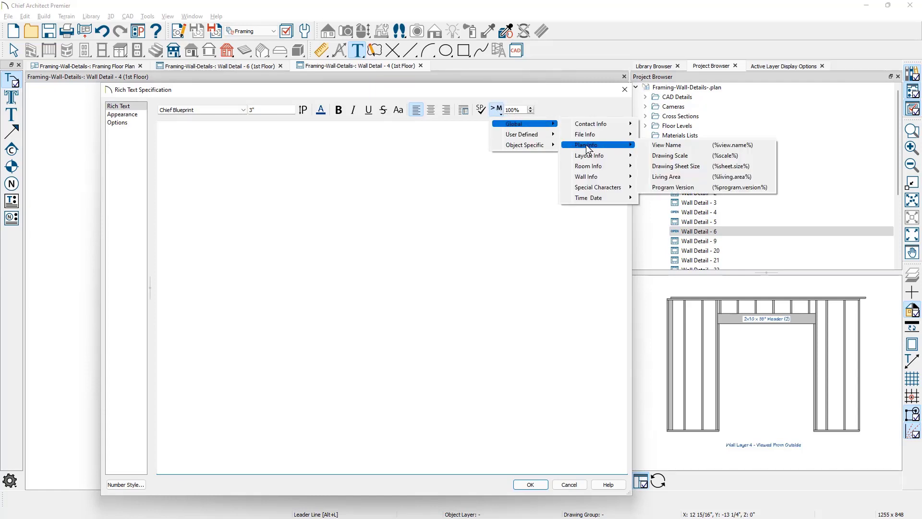
left_click(682, 145)
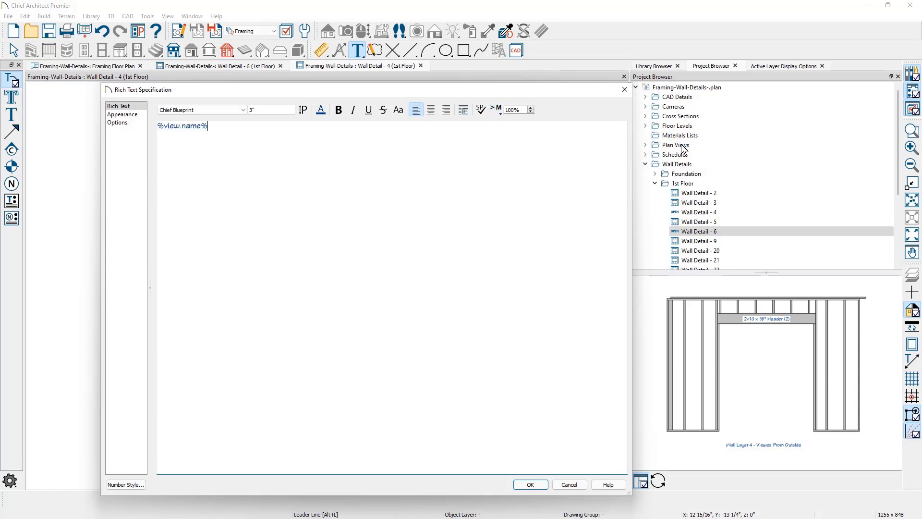
Add FLOOR and the Floor Number macro after the view name, so the note reads "%view.name% FLOOR %floor_number%", and place it
left_click(499, 114)
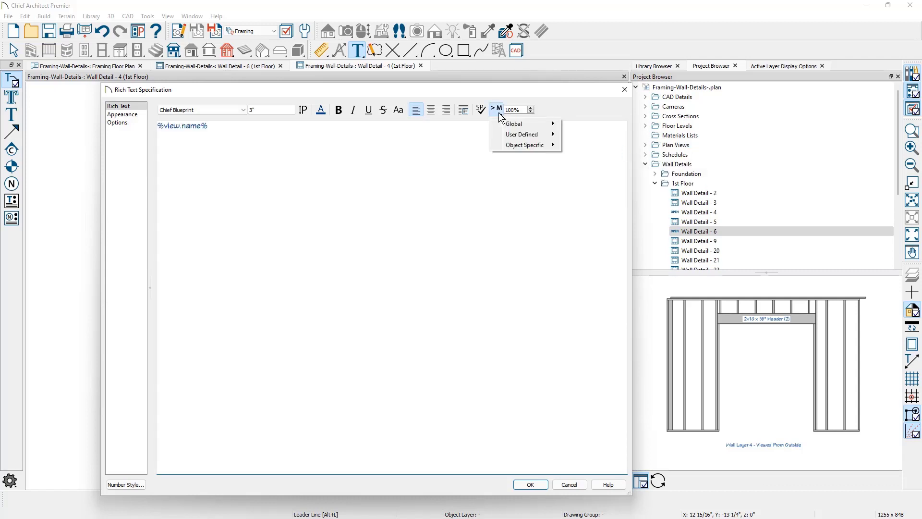
mouse_move(516, 145)
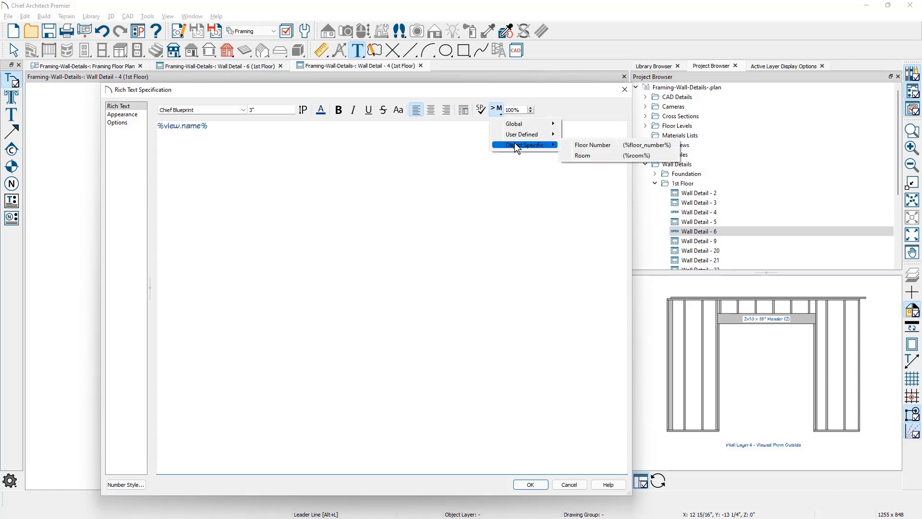
left_click(588, 145)
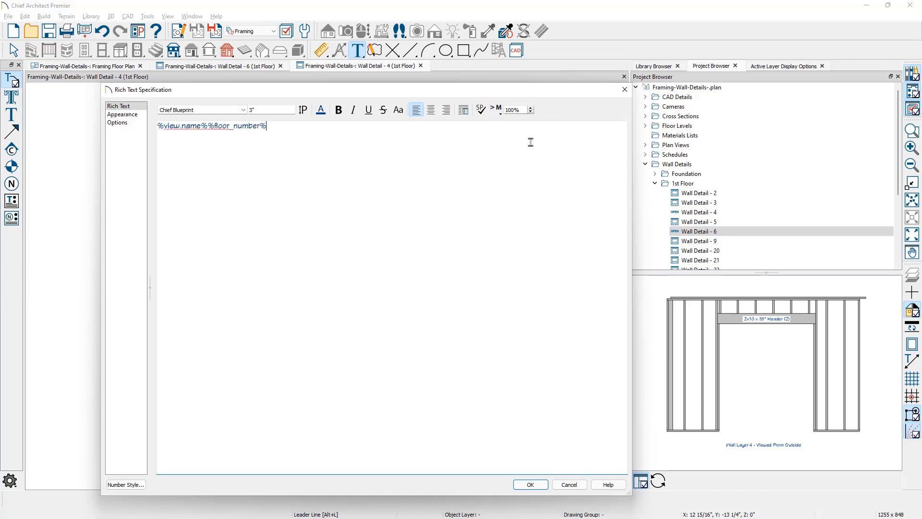
left_click(210, 126)
type("Flo")
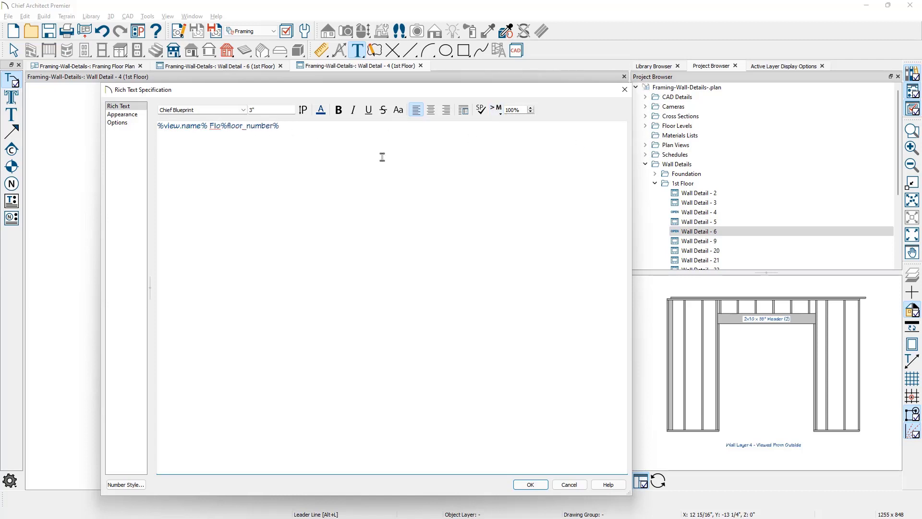
key("BackSpace")
key("BackSpace")
type("LOOR")
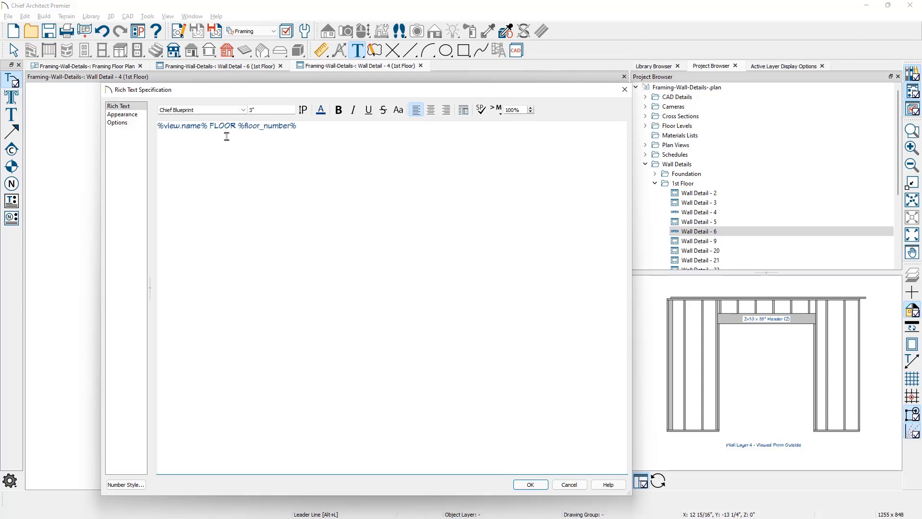
left_click(528, 484)
key("space")
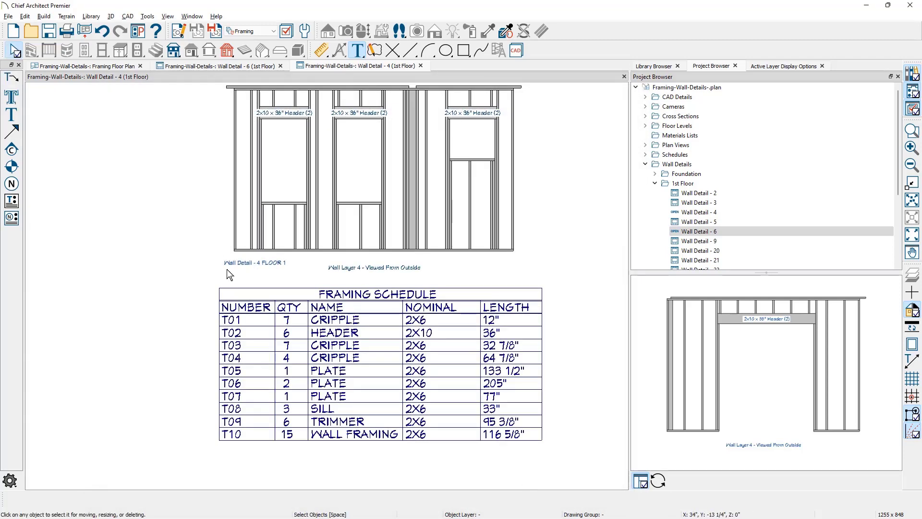
Move the view name note closer to the wall layer caption, and delete the note
left_click(250, 263)
left_click_drag(261, 264, 293, 268)
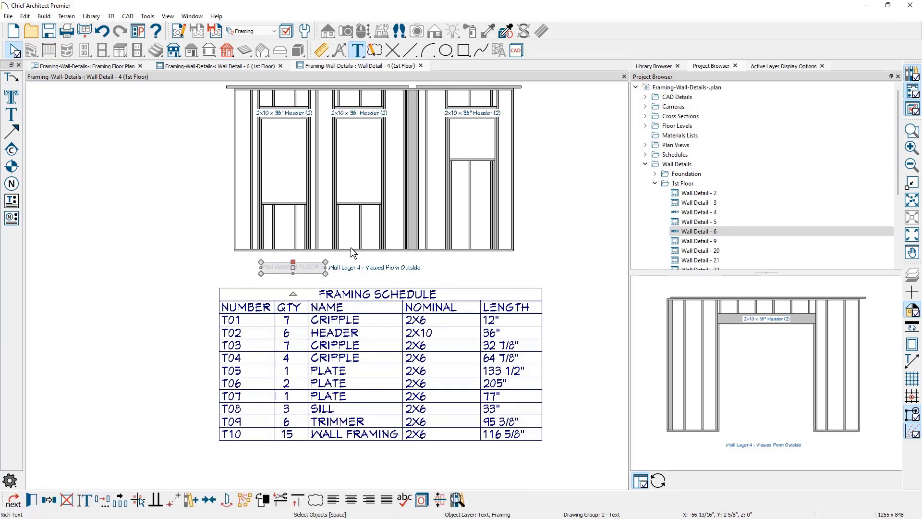
key("Delete")
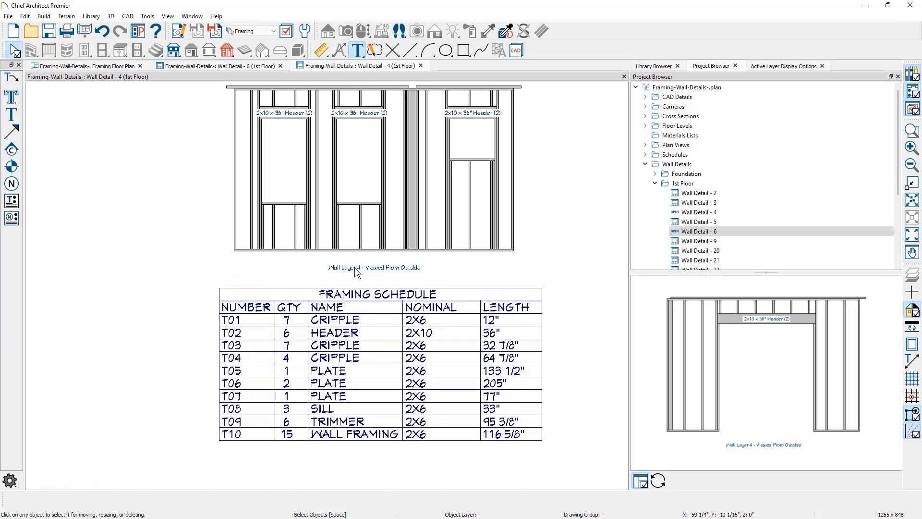
Set the framing schedule's main title to "Framing Schedule %view.name% FLOOR %floor_number%"
double_click(361, 309)
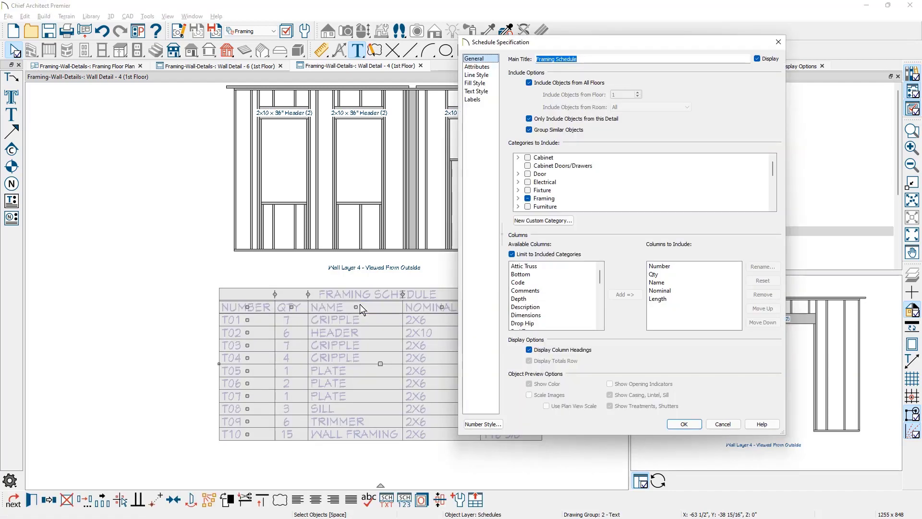
left_click(581, 61)
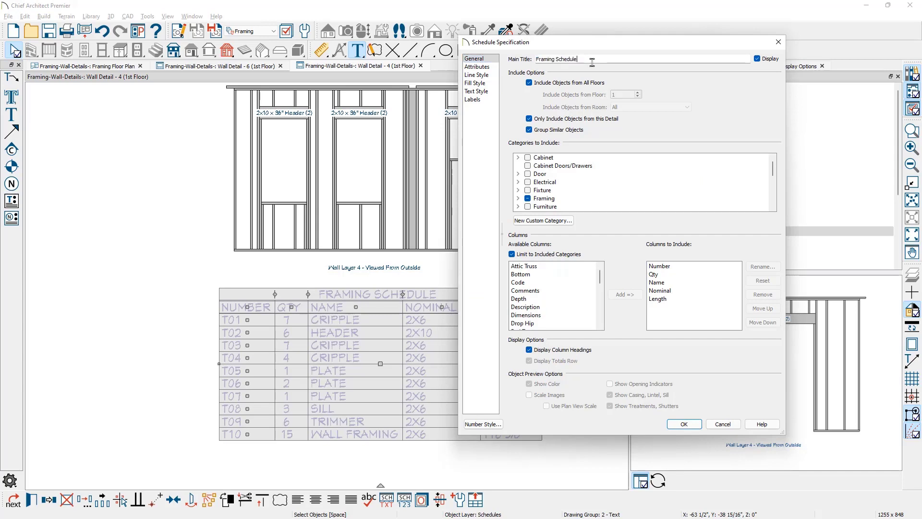
type("%view.name% FLOOR %floor_number%")
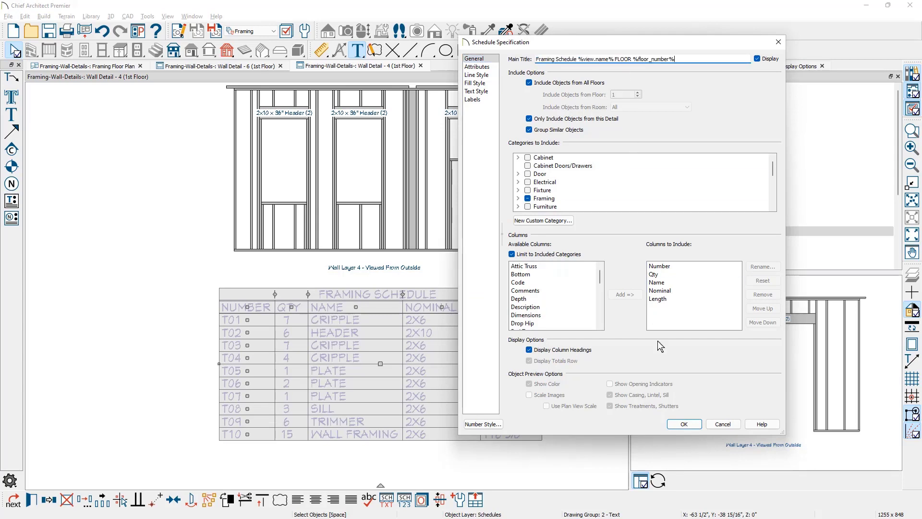
left_click(684, 424)
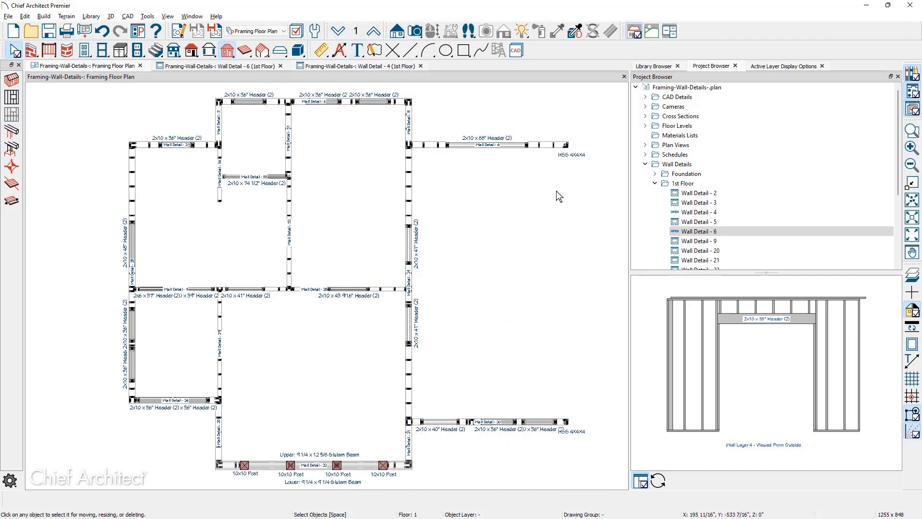
In the framing floor plan, give the wall labelled Wall Detail - 6 the specified label "Entry Wall Detail"
double_click(545, 146)
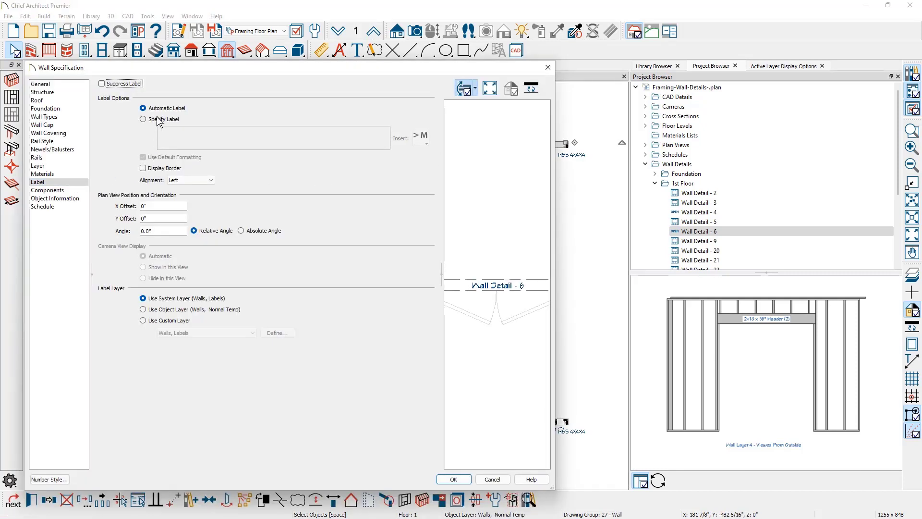
left_click(178, 120)
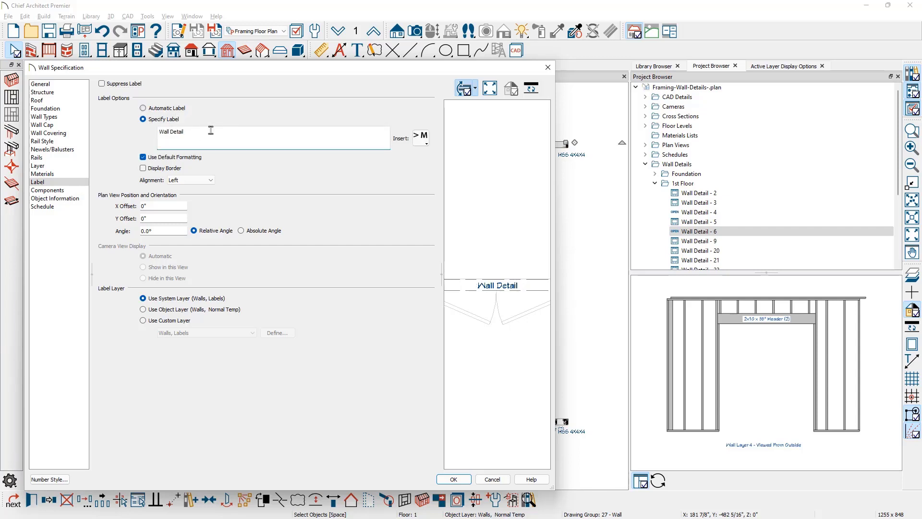
type("Entry")
left_click(459, 479)
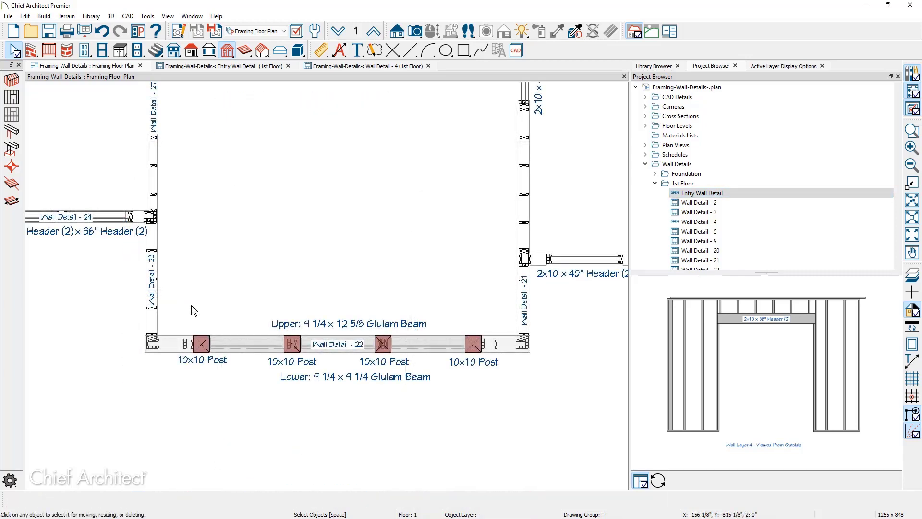
Examine the label settings of the upper glulam beam over Wall Detail - 22, leaving them unmodified
double_click(173, 340)
left_click(339, 188)
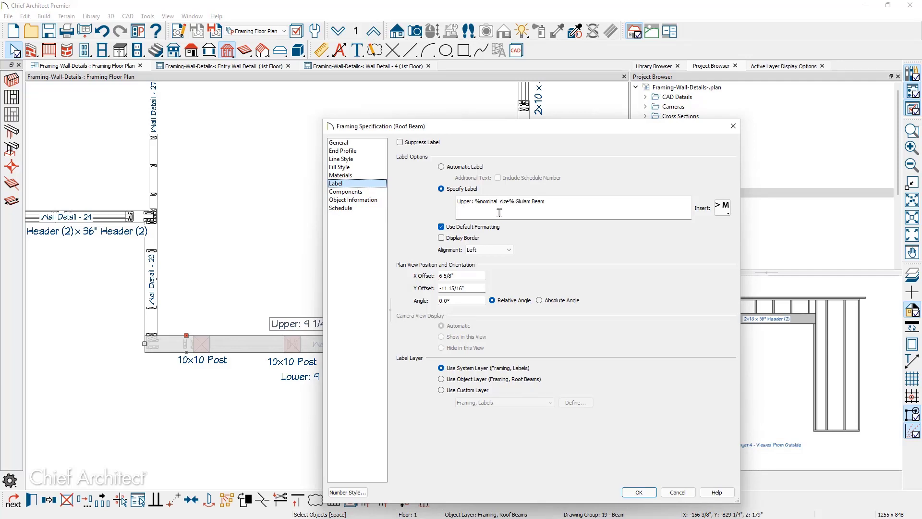
left_click(679, 492)
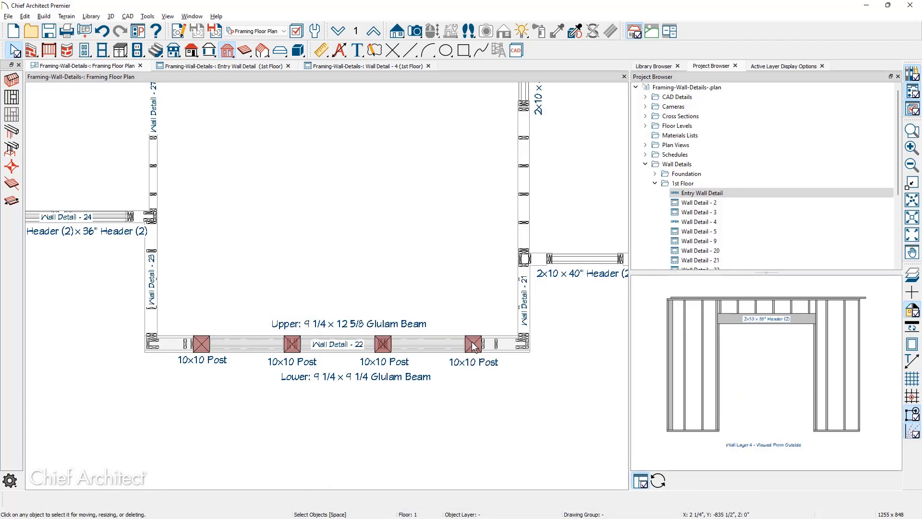
Switch the label of the 10x10 post nearest Wall Detail - 21 from automatic to a specified label
left_click(473, 346)
double_click(473, 346)
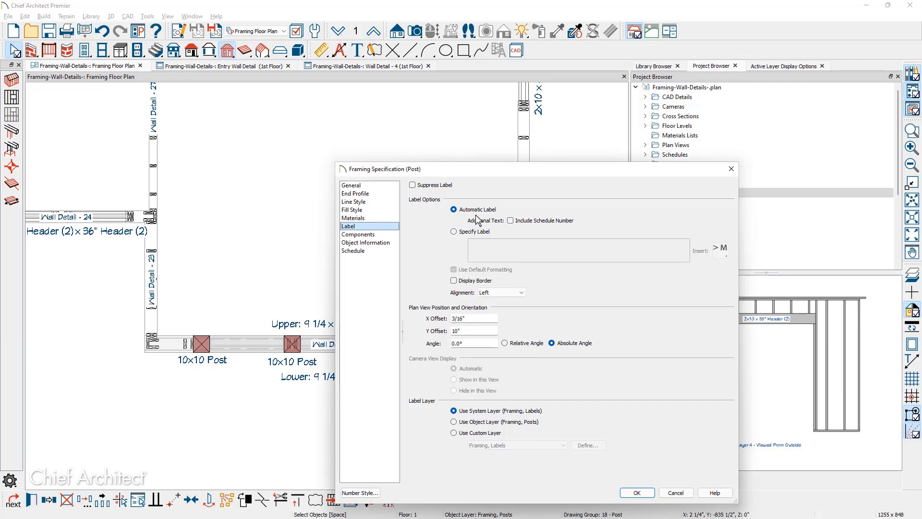
left_click(465, 232)
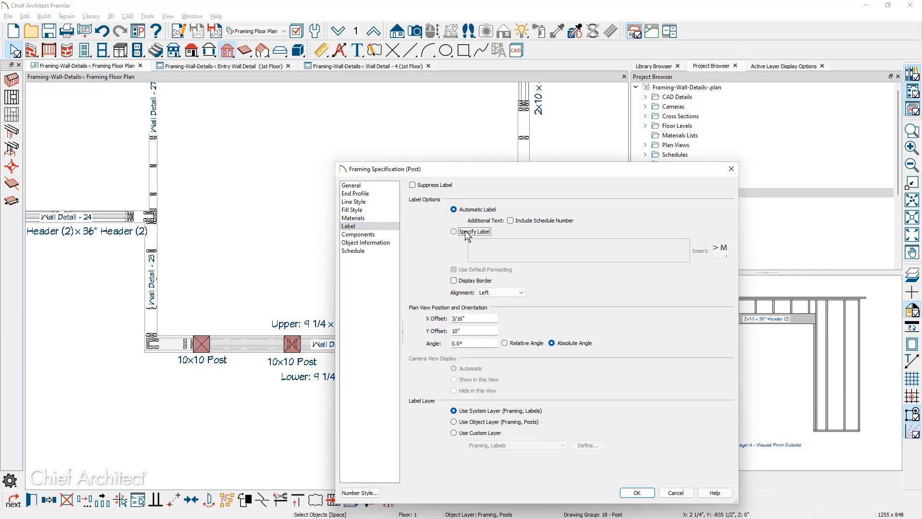